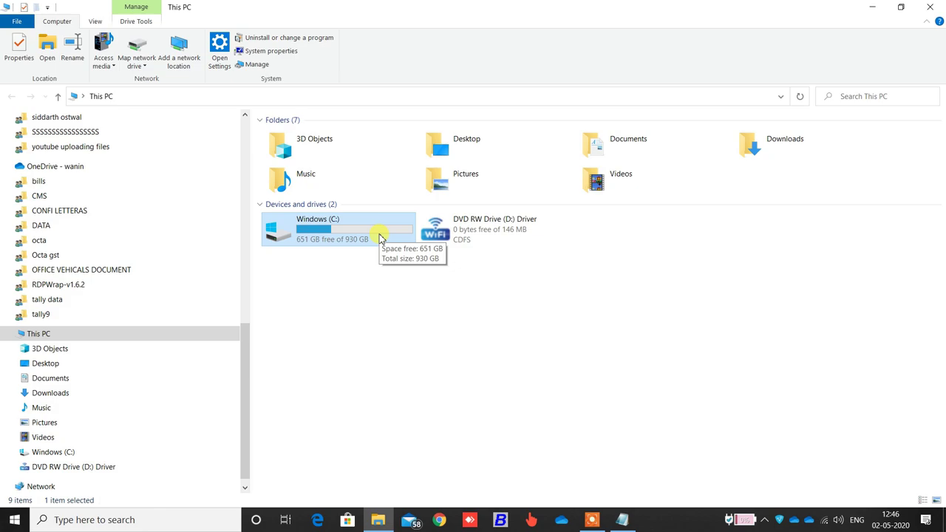
Find and open the Windows tool for creating and formatting hard disk partitions, and maximize its window
left_click(137, 521)
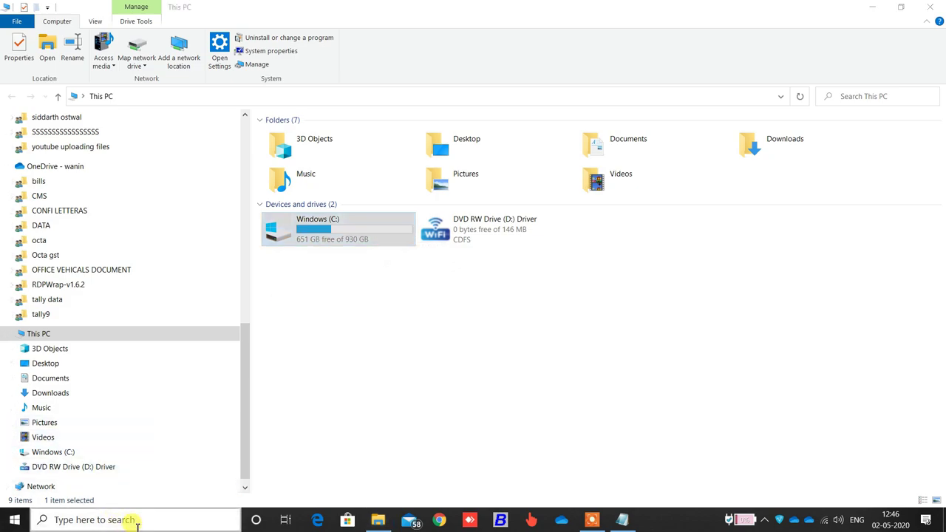
type("cre")
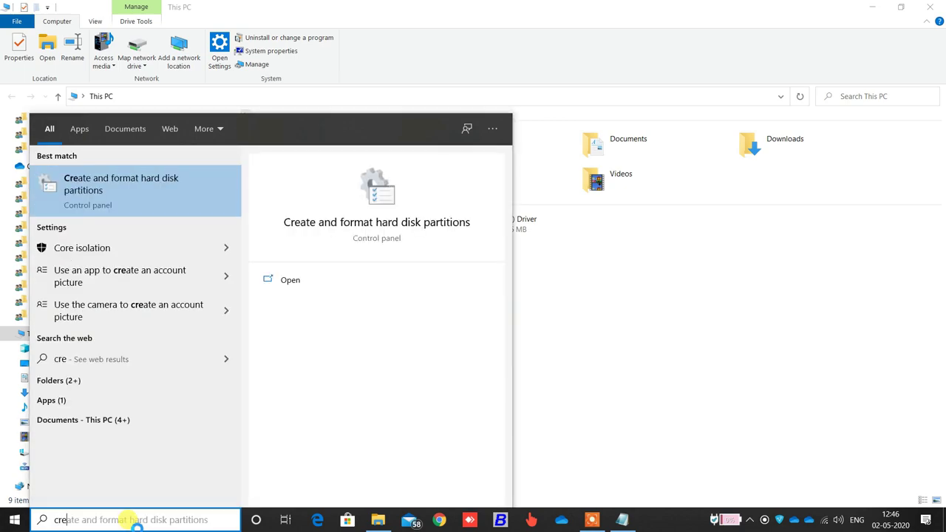
left_click(123, 184)
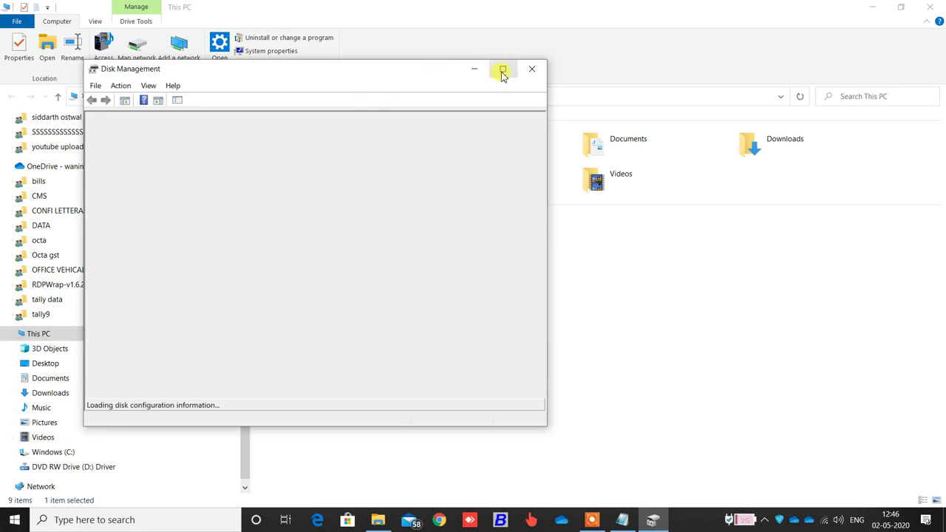
left_click(503, 70)
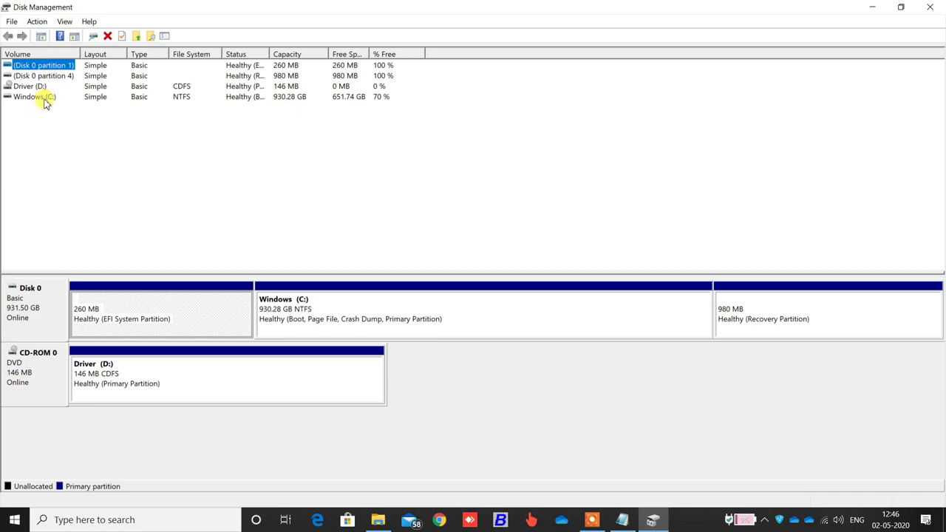
Start shrinking the Windows (C:) volume so its shrink settings open
left_click(43, 98)
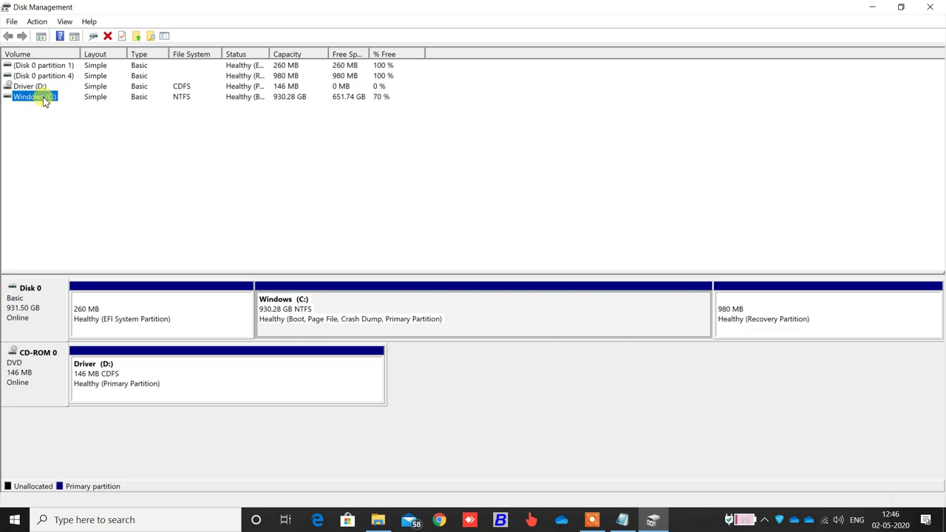
right_click(44, 100)
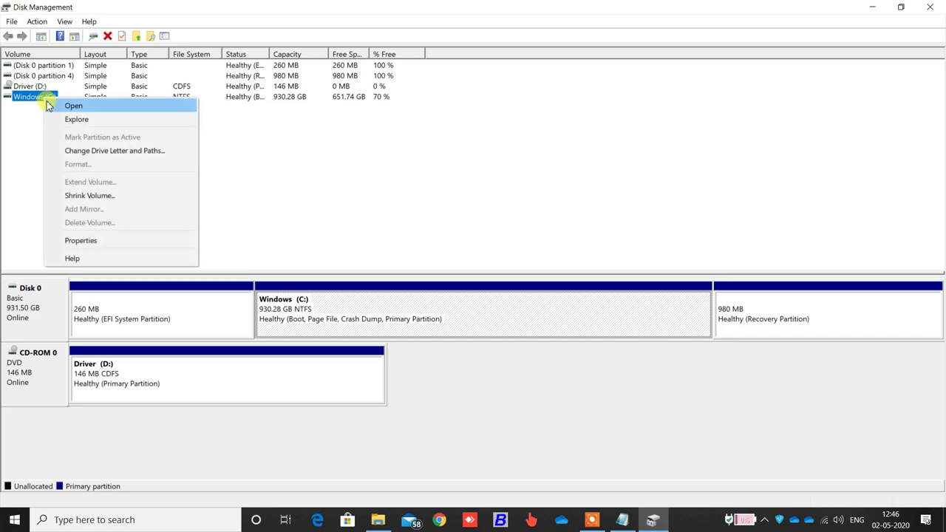
left_click(89, 196)
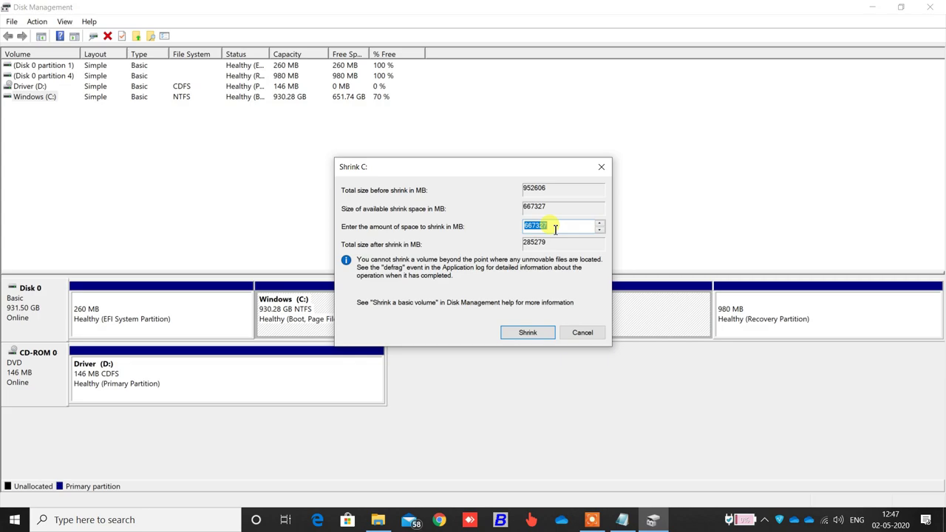
Switch to Calculator and multiply 200 by 1024 to convert the partition size from GB to MB
key("super")
type("calc")
key("Return")
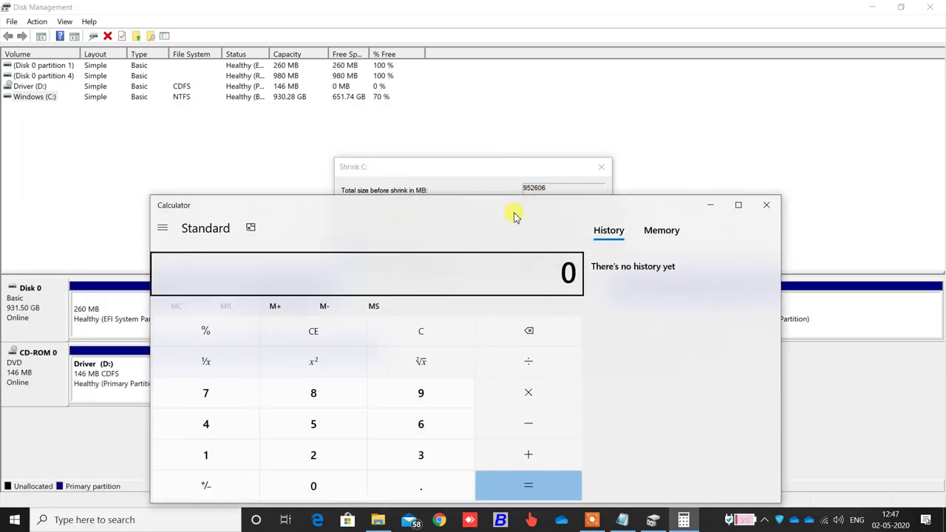
left_click_drag(515, 215, 577, 261)
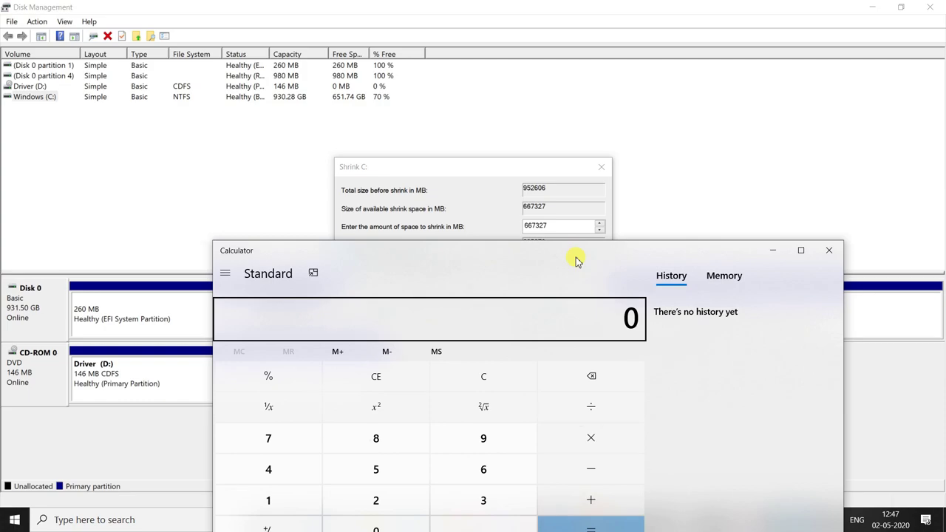
type("23")
key("BackSpace")
type("00")
key("asterisk")
type("1025")
key("BackSpace")
type("4")
key("Return")
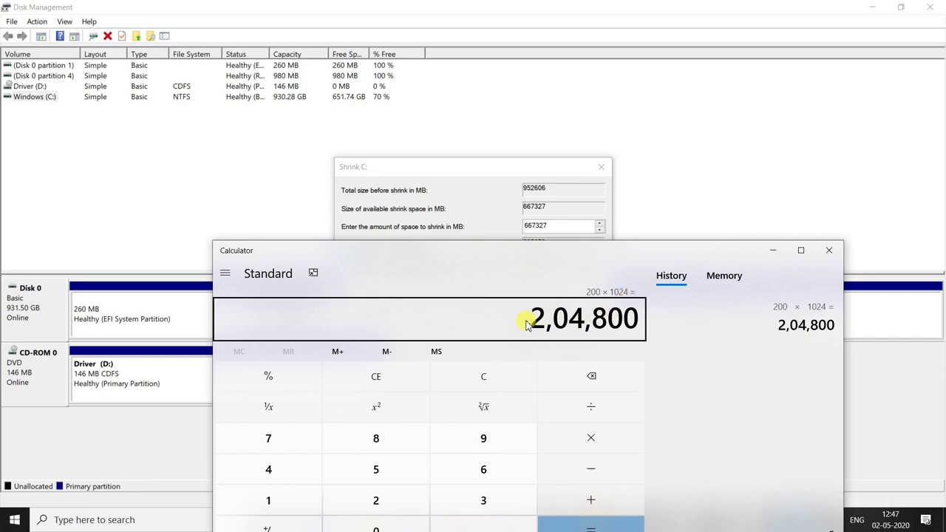
Set the amount of space to shrink to 204800 MB and shrink the C: volume
left_click(562, 227)
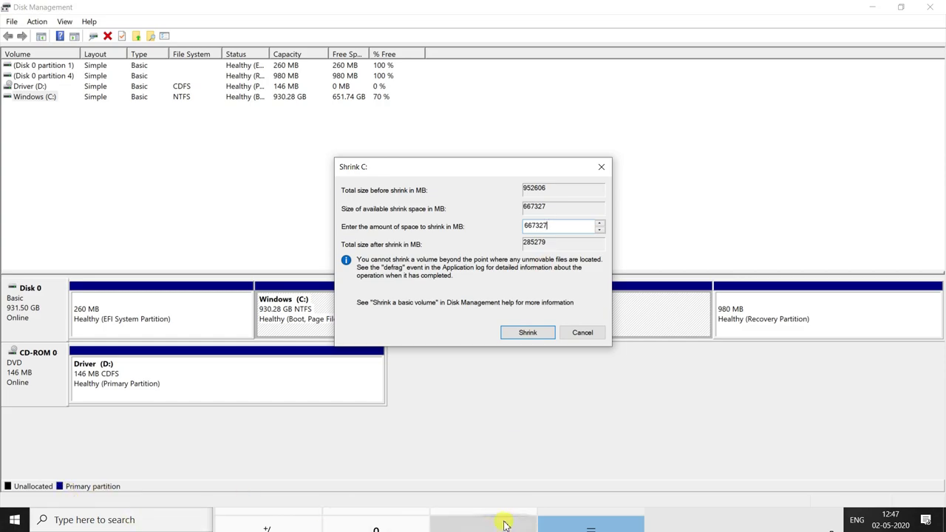
left_click(609, 512)
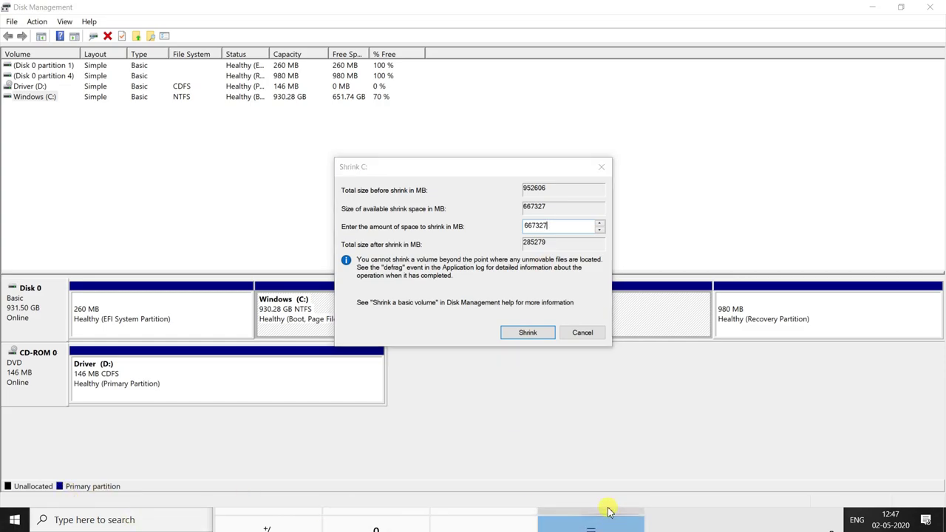
left_click(492, 517)
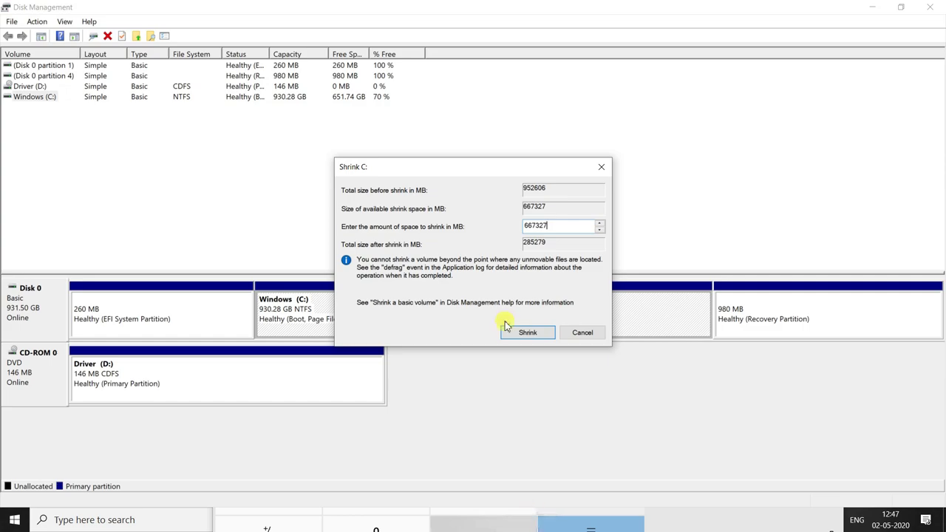
left_click_drag(555, 225, 497, 224)
type("204800")
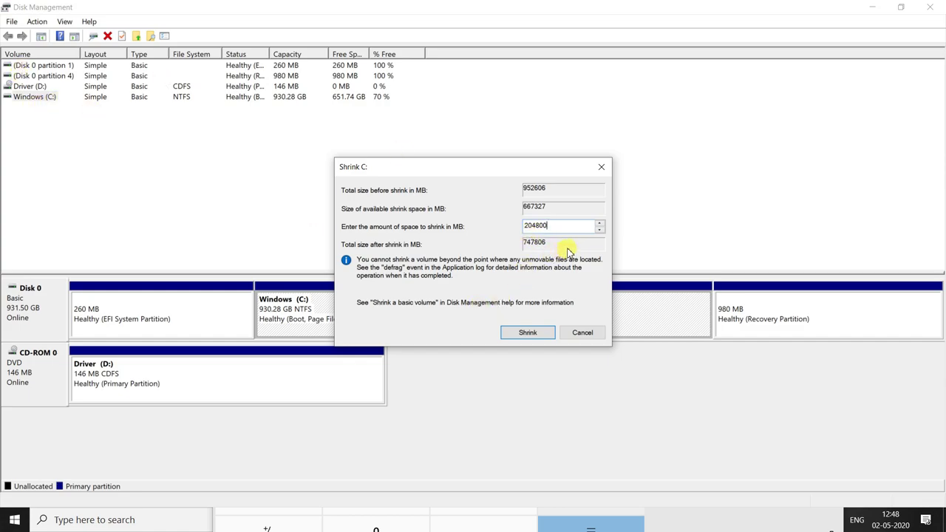
double_click(528, 227)
left_click(528, 333)
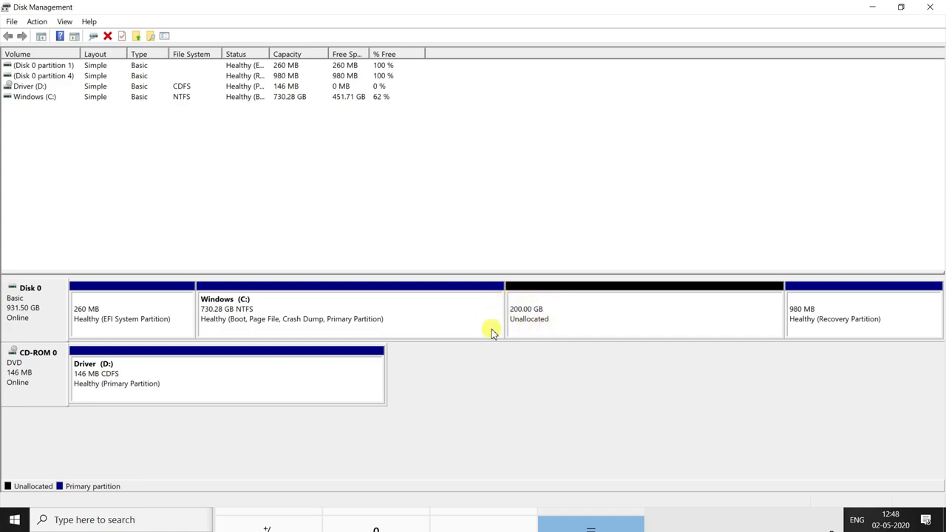
Begin a new simple volume in the unallocated space of Disk 0, accepting the volume size of 204799 MB
right_click(562, 322)
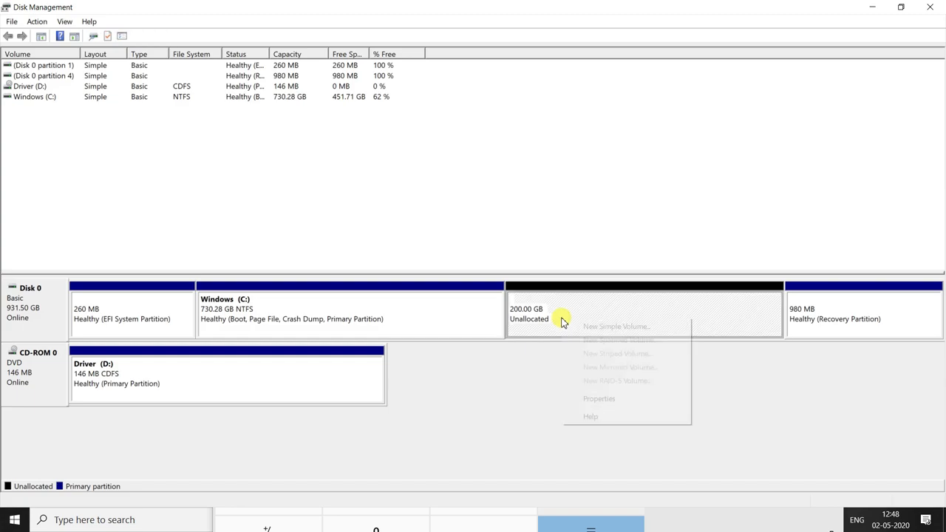
left_click(608, 328)
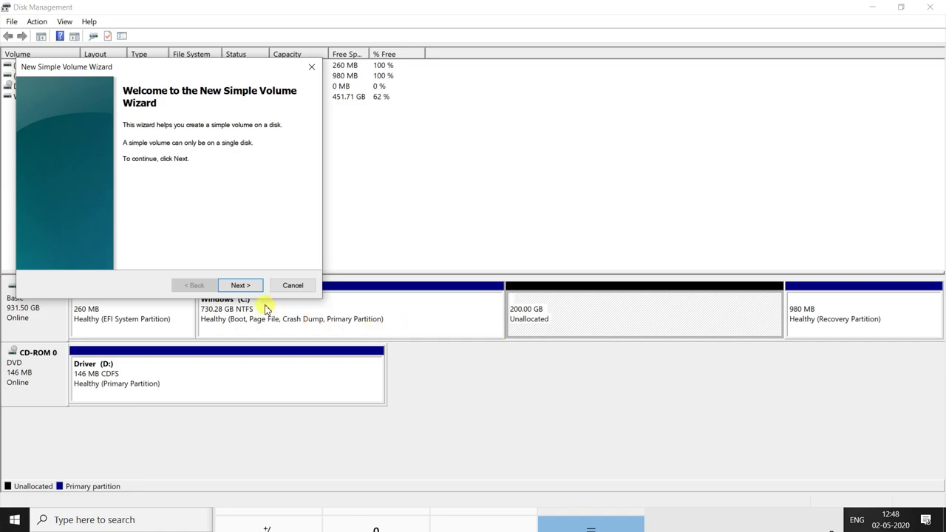
left_click(244, 286)
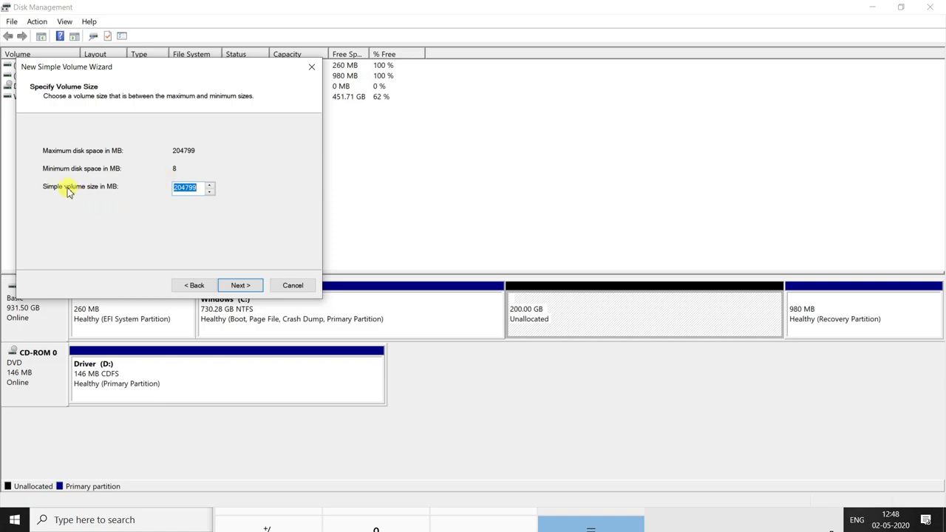
left_click(236, 286)
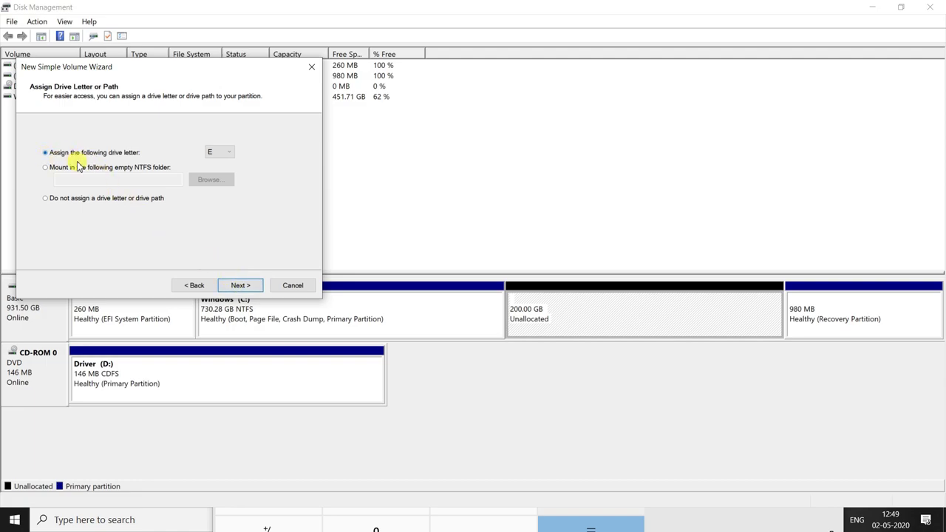
Assign drive letter A to the new simple volume and continue to the format settings
left_click(229, 152)
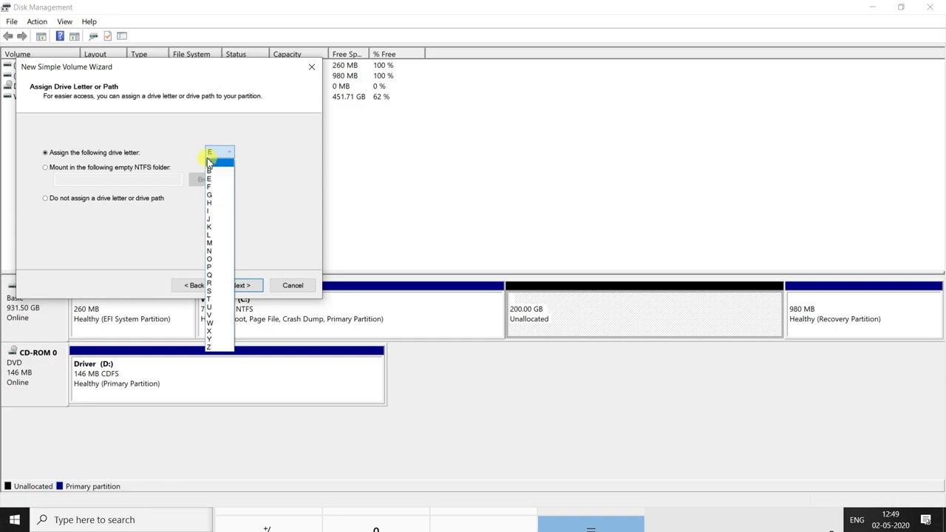
left_click(184, 74)
left_click_drag(127, 71, 273, 79)
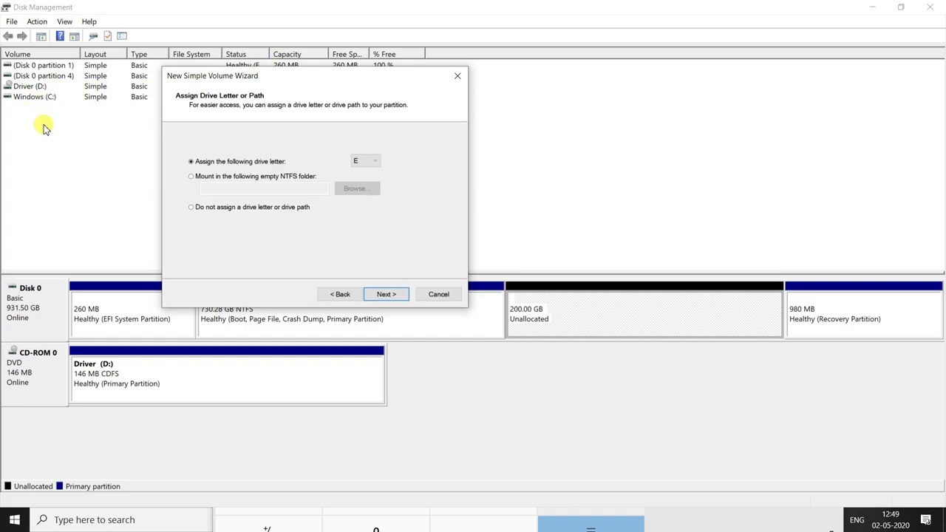
left_click(376, 161)
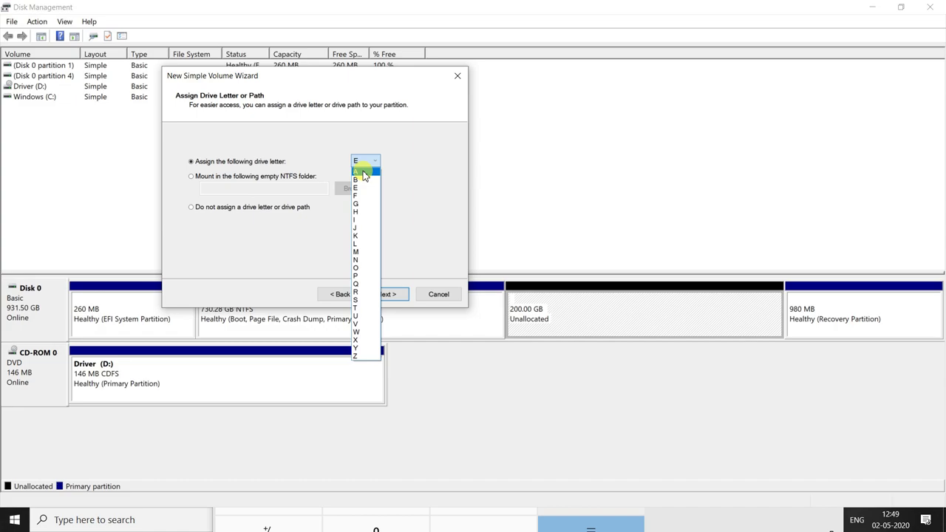
left_click(363, 172)
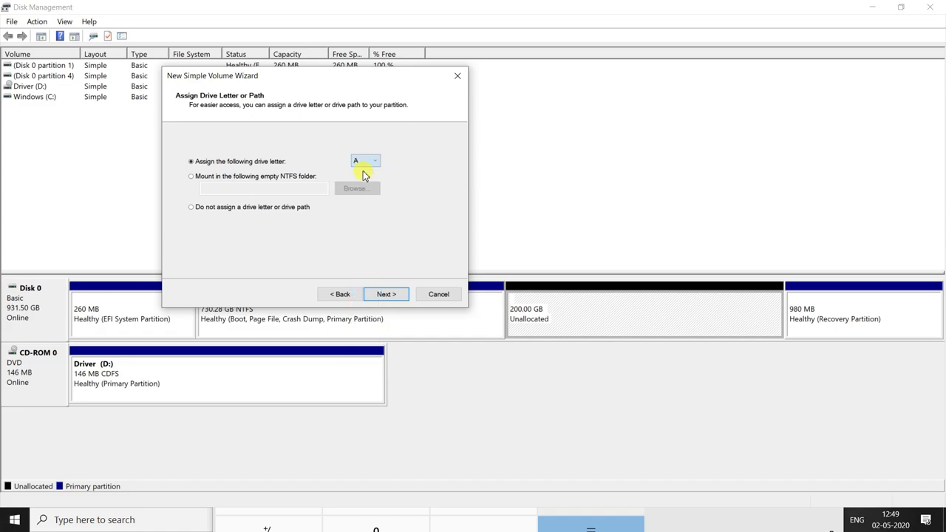
left_click(386, 294)
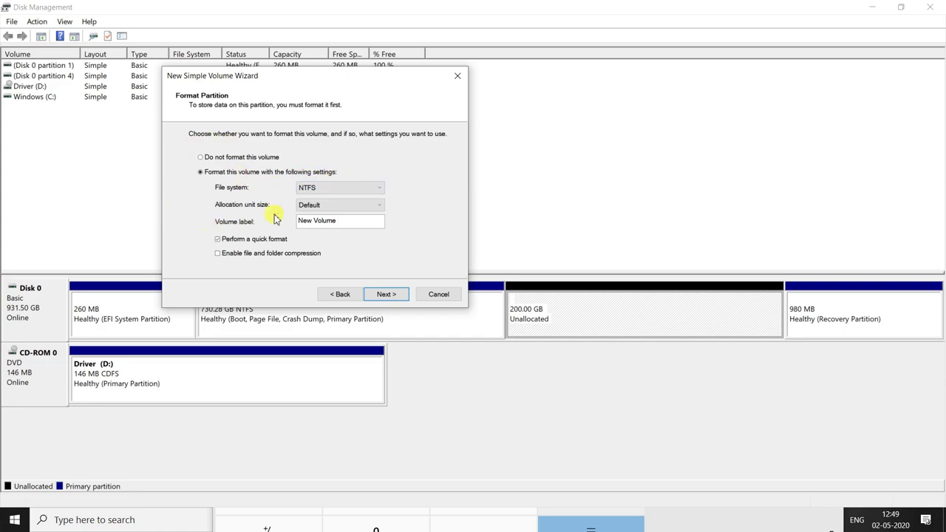
Label the new volume "local disk", keep NTFS with quick format, and finish creating it
left_click_drag(346, 221, 294, 219)
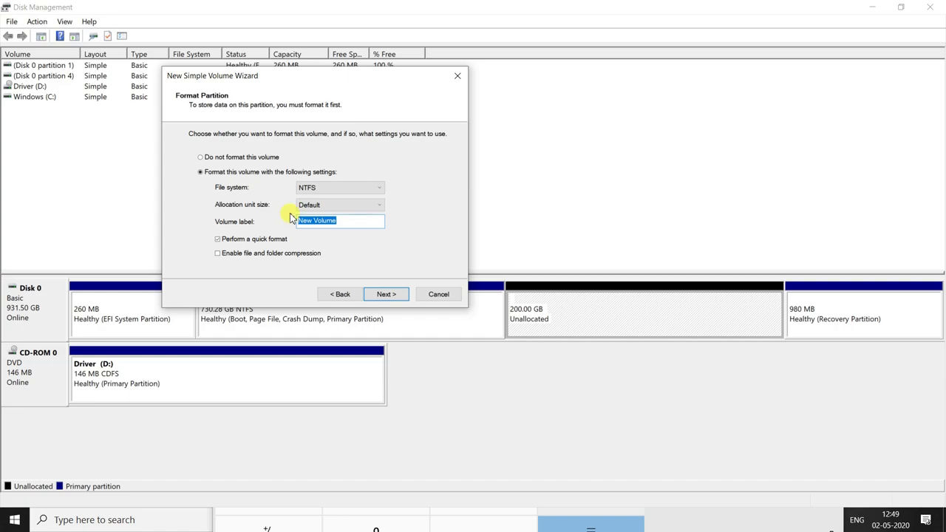
key("BackSpace")
left_click(383, 295)
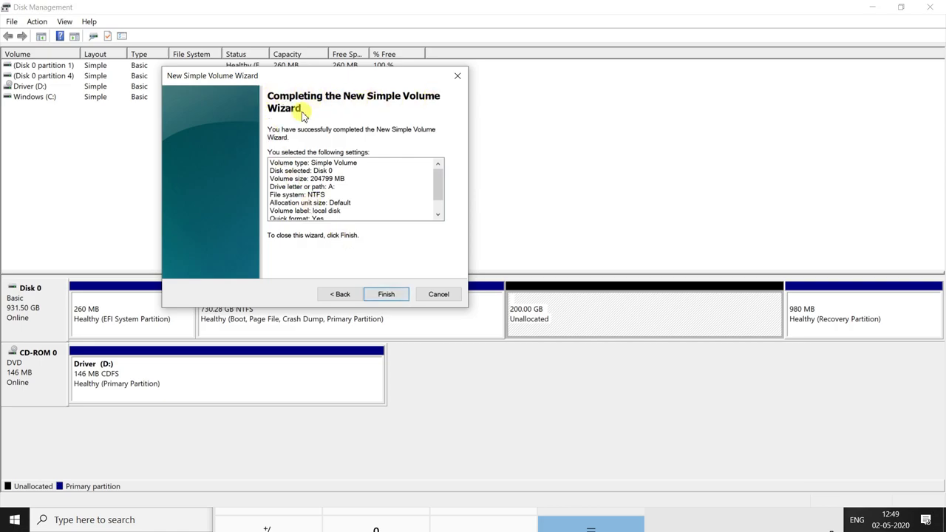
left_click(391, 298)
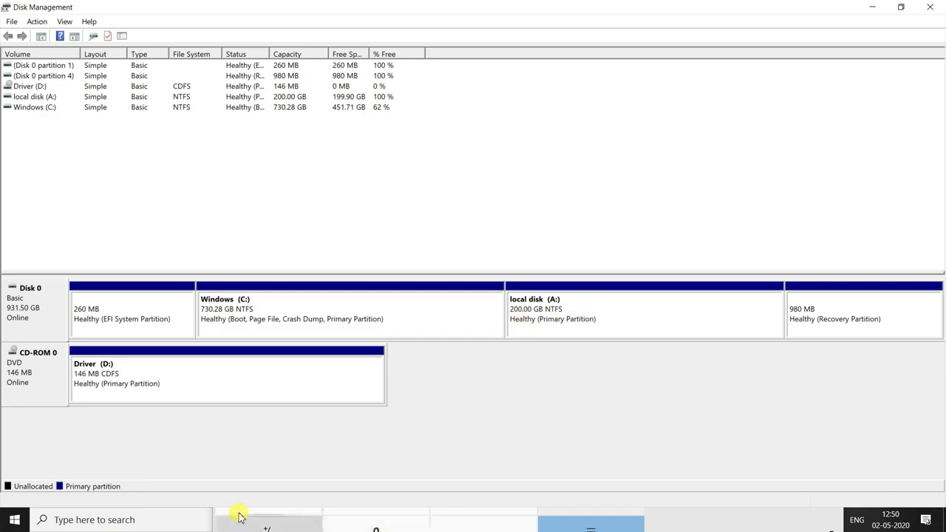
Switch to File Explorer, look inside the new local disk (A:) drive, and return to This PC
left_click(865, 8)
left_click_drag(516, 252, 442, 376)
left_click(693, 377)
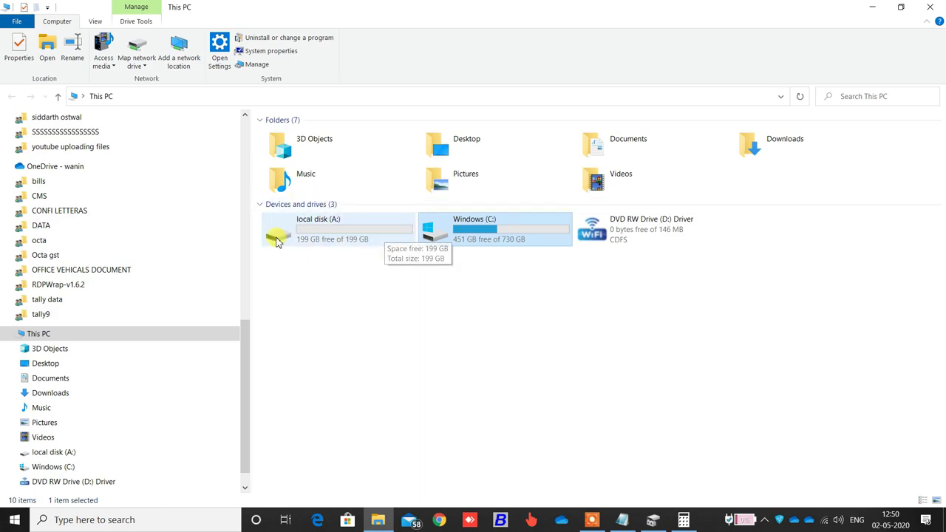
double_click(353, 231)
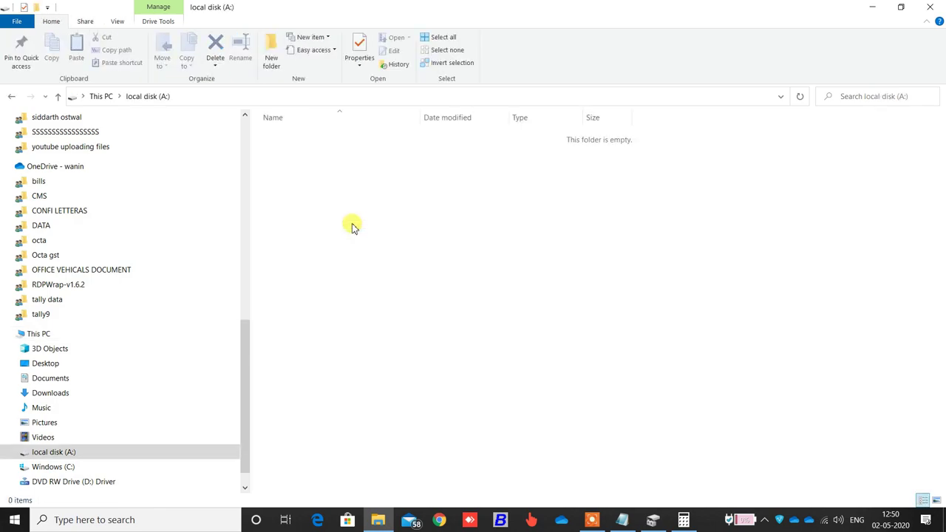
left_click(12, 96)
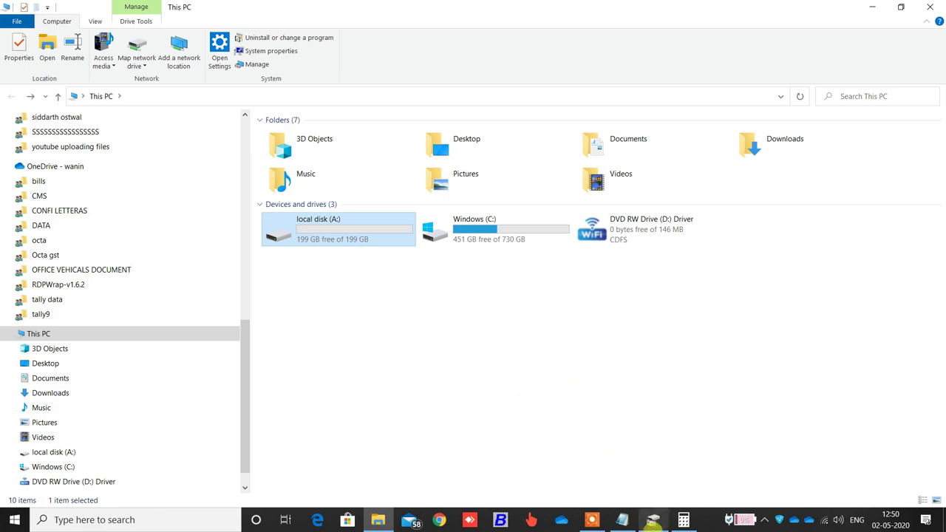
Switch back to Disk Management, open the shrink settings for the Windows (C:) volume, and move that dialog aside
left_click(653, 522)
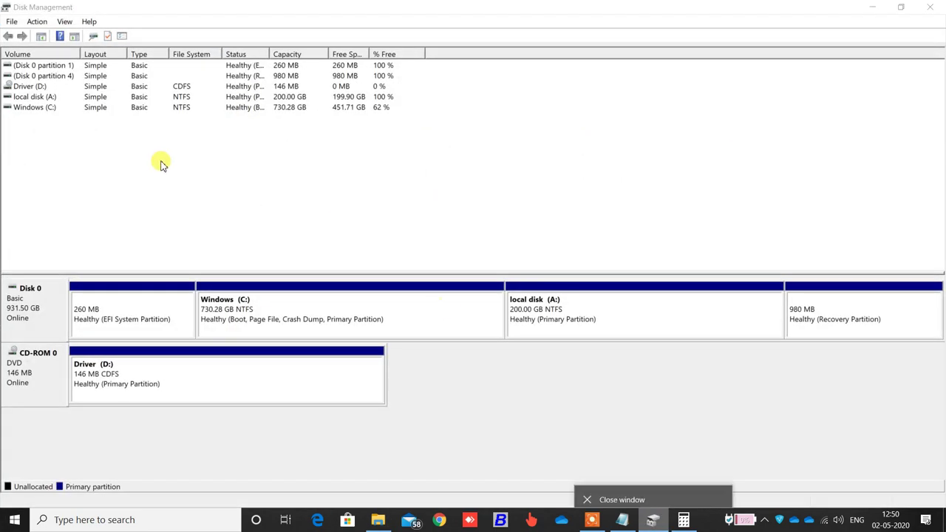
left_click(47, 108)
right_click(49, 108)
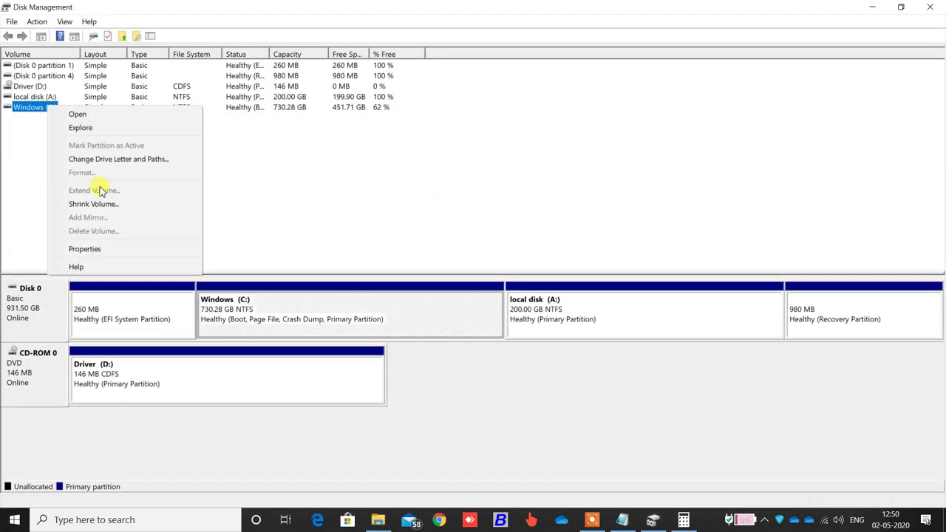
left_click(115, 205)
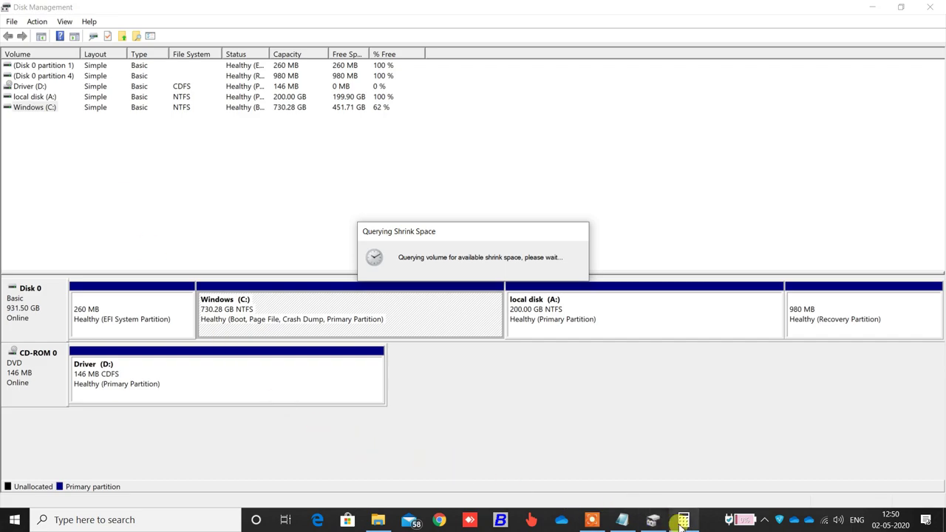
mouse_move(681, 523)
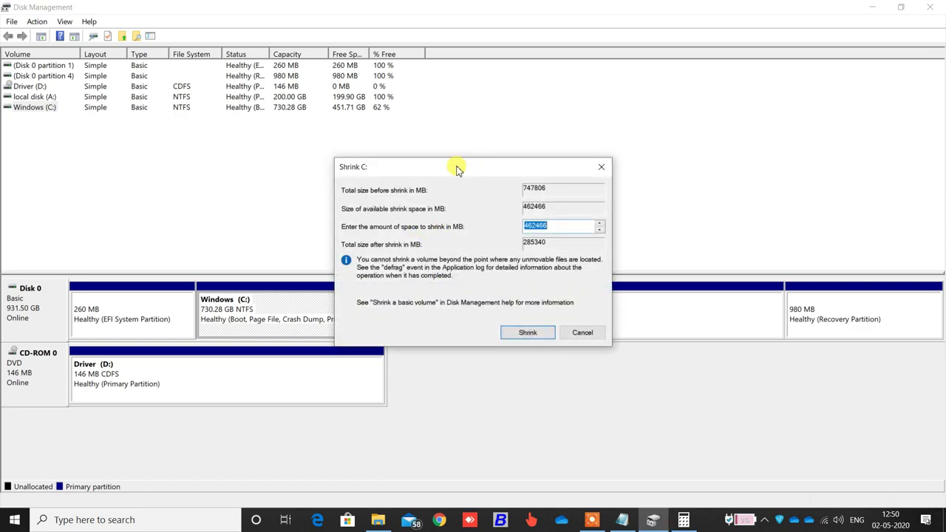
left_click_drag(458, 169, 576, 148)
Switch to Calculator and compute 350 × 1024 to convert 350 GB into megabytes
left_click(681, 520)
left_click_drag(470, 377, 406, 98)
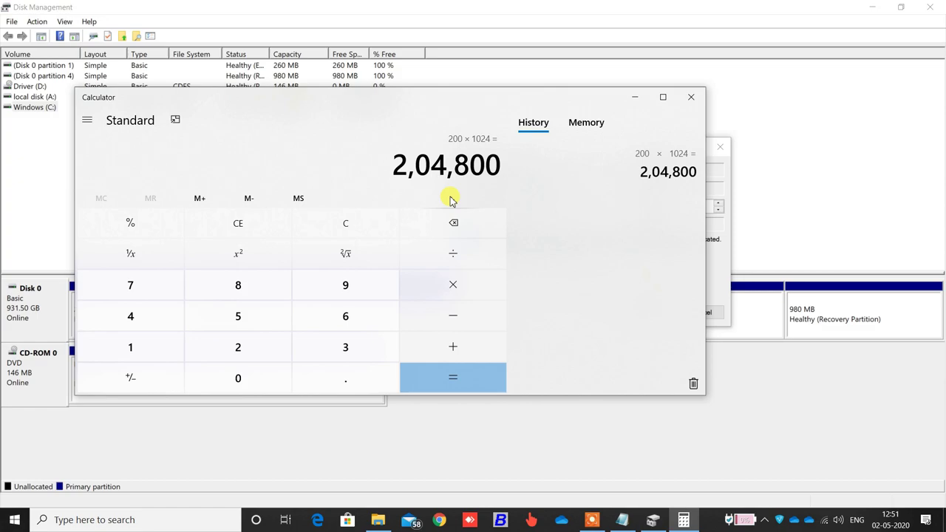
left_click(435, 216)
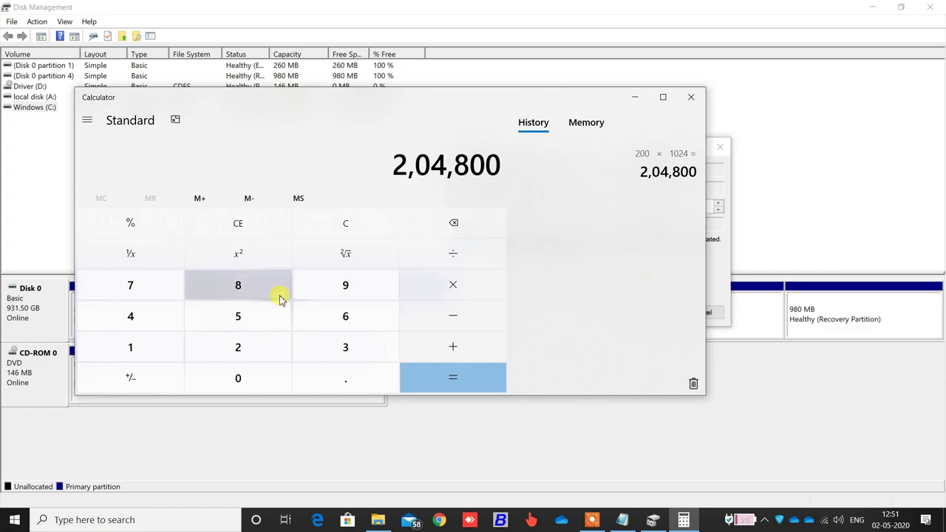
type("35,0")
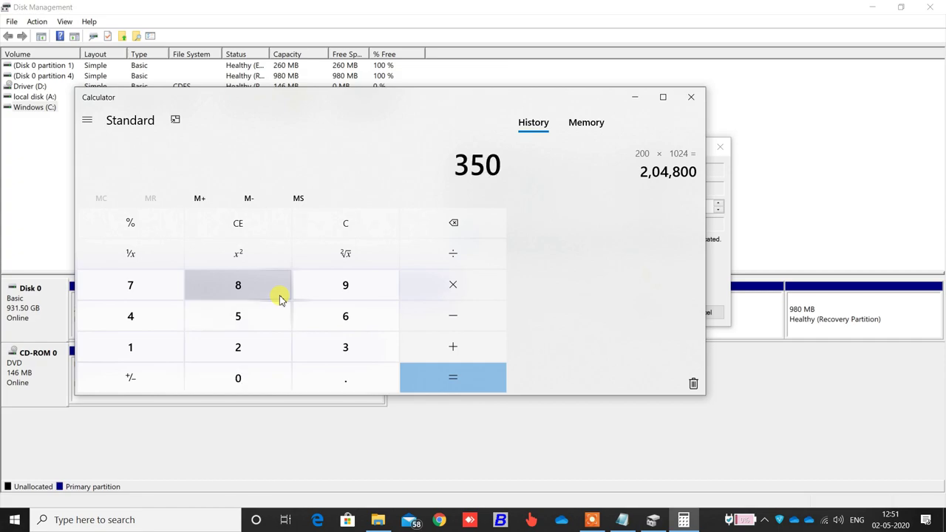
type("10")
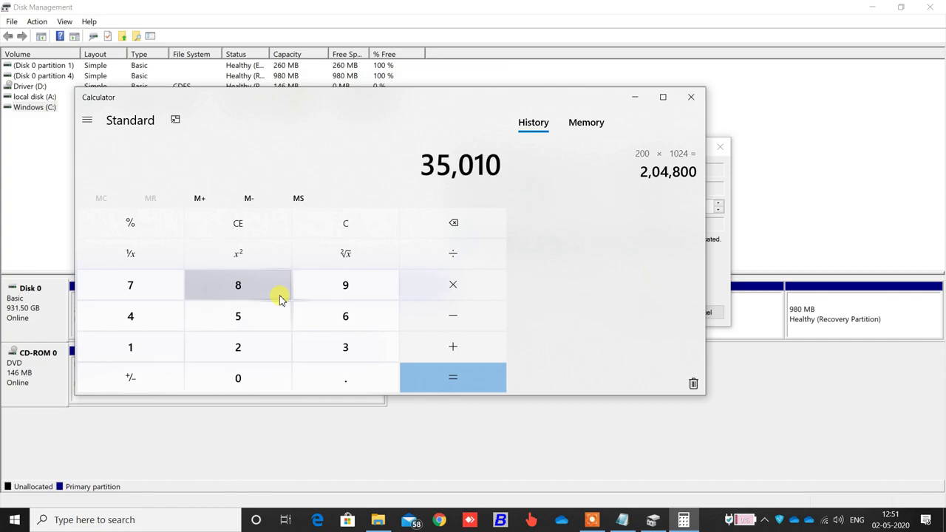
key("BackSpace")
key("BackSpace")
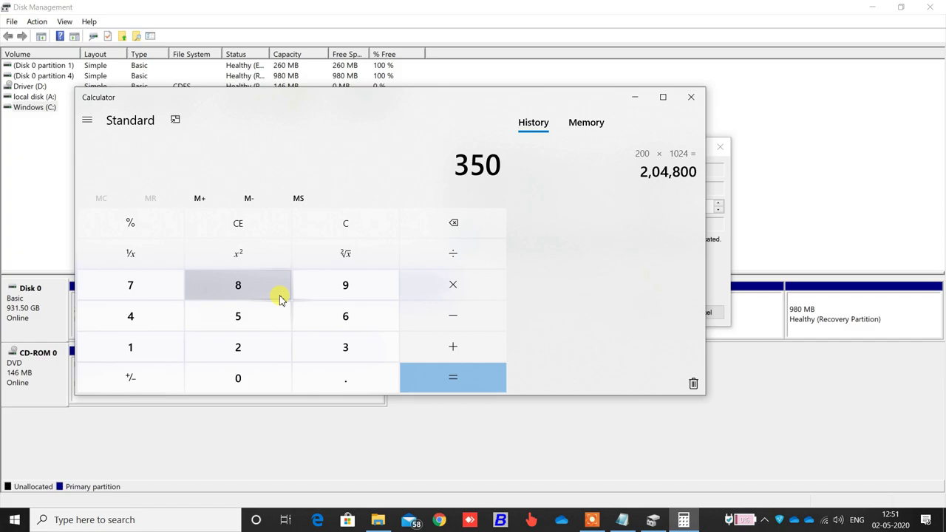
type("1024")
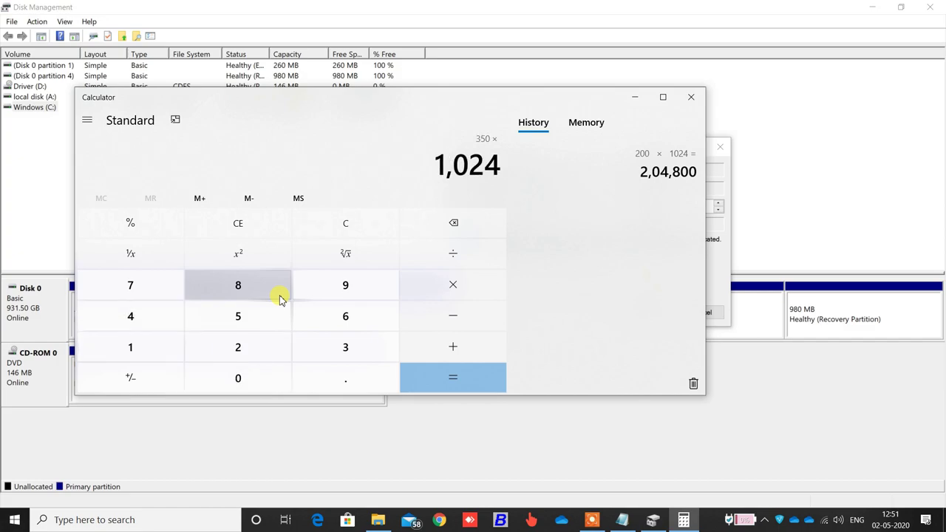
key("Return")
type("3")
key("BackSpace")
type("350 × 1024")
key("Return")
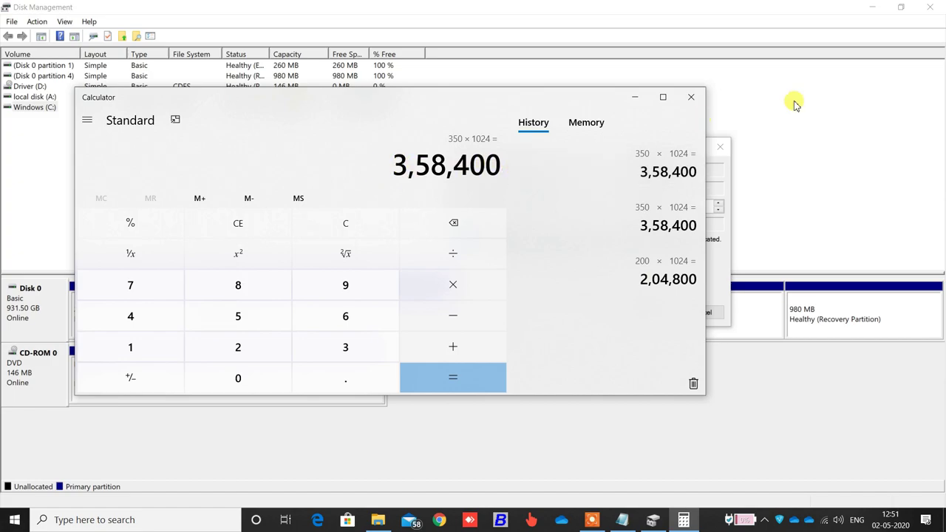
Move Calculator out of the way and shrink the Windows (C:) volume by 358400 MB
left_click_drag(528, 103, 530, 330)
double_click(683, 205)
type("358400")
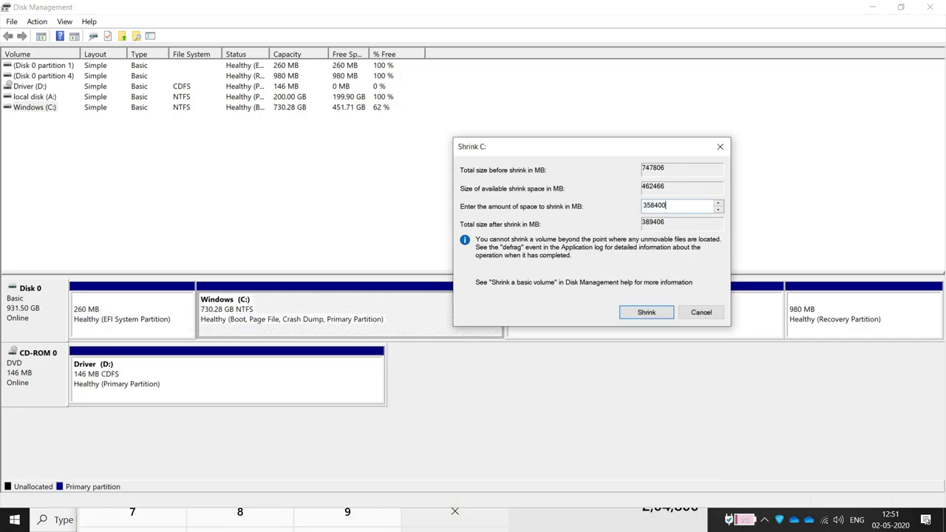
left_click(642, 318)
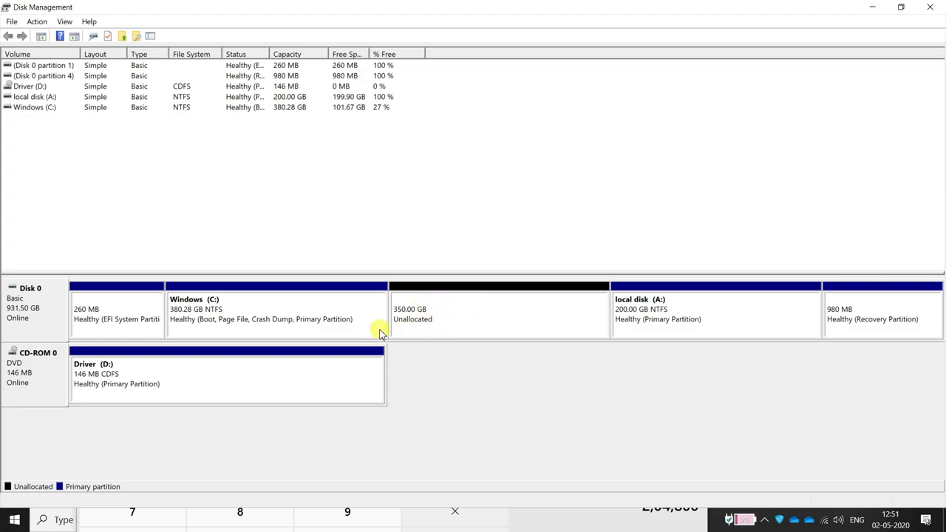
Start a new simple volume in the unallocated space on Disk 0, keeping the full size of 358399 MB
right_click(465, 318)
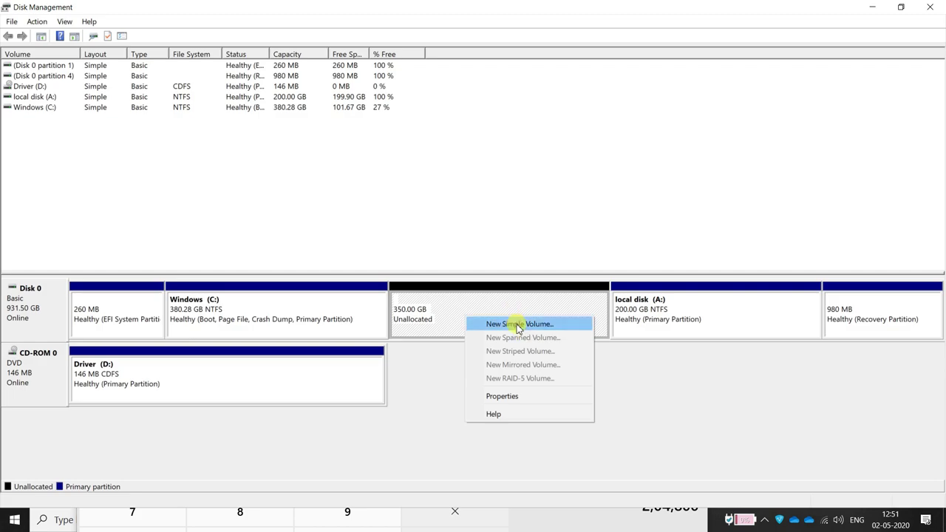
left_click(518, 325)
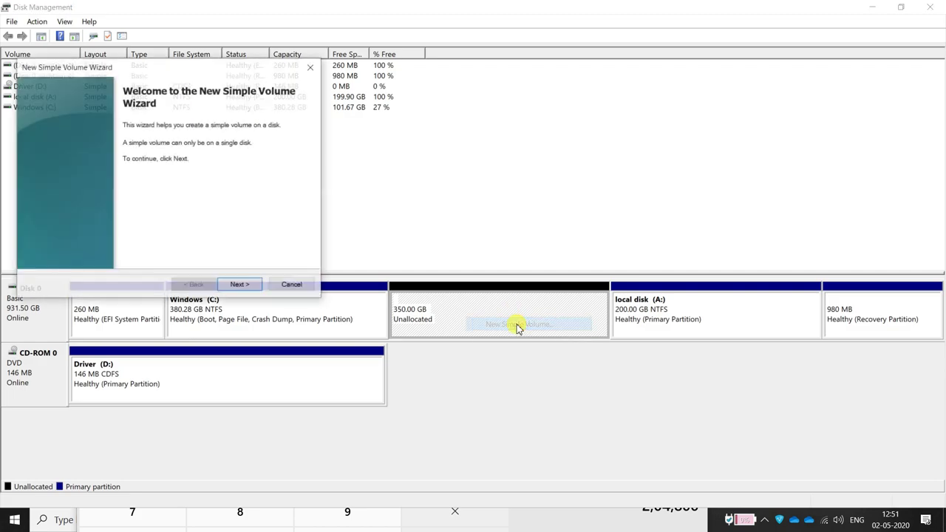
left_click(238, 285)
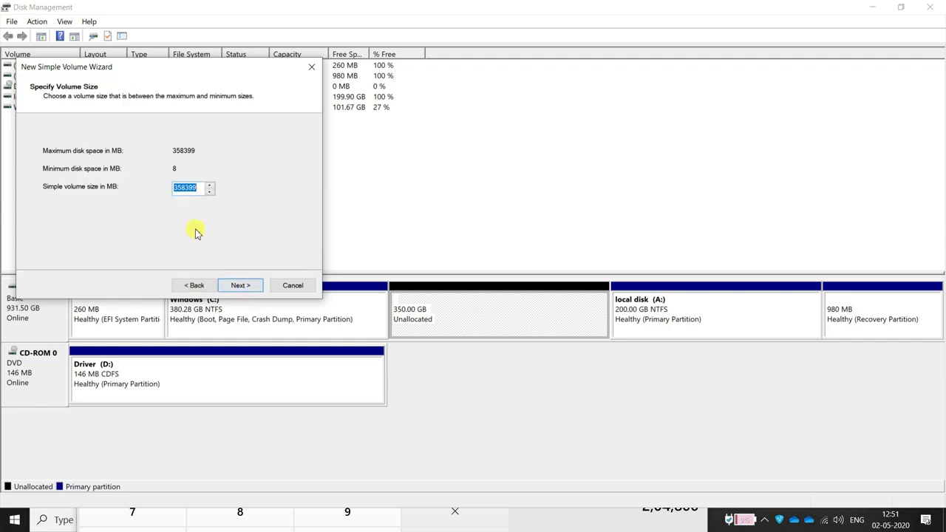
left_click(247, 287)
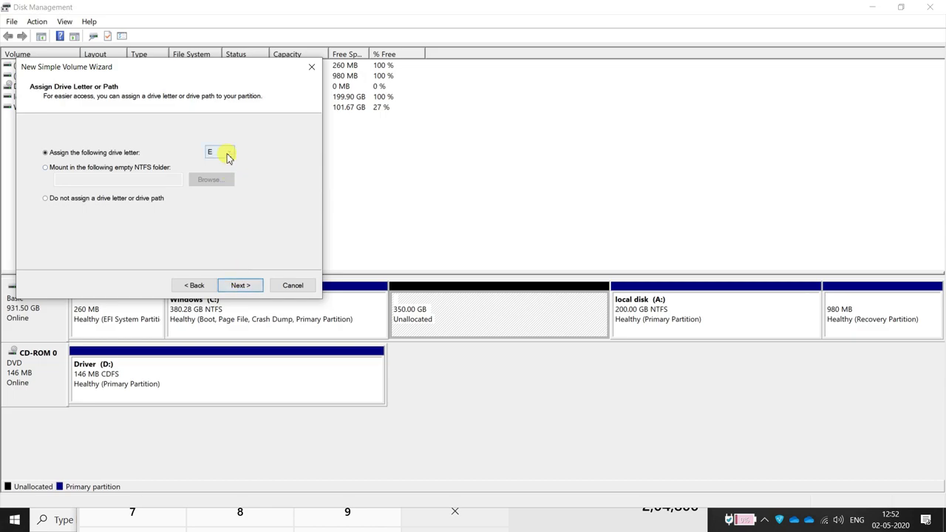
Assign drive letter B to the new volume and continue to the format settings
left_click(226, 153)
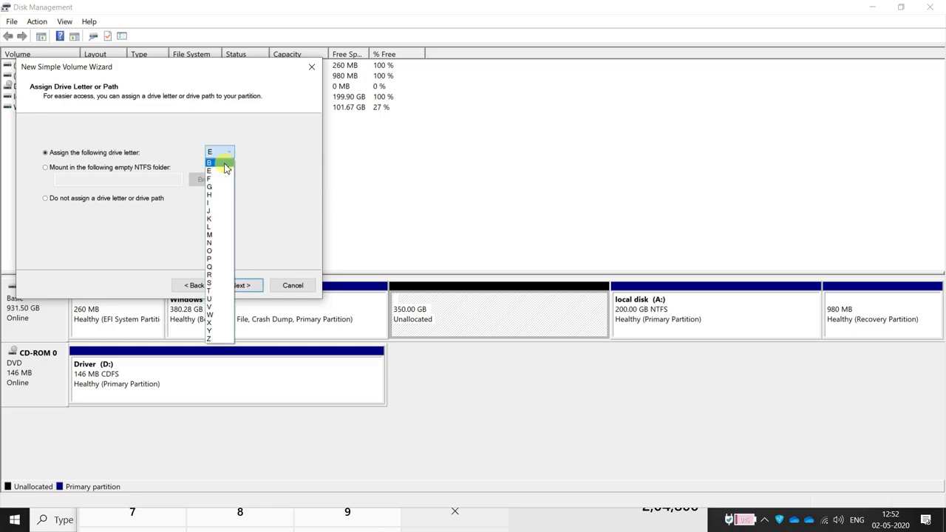
left_click(224, 164)
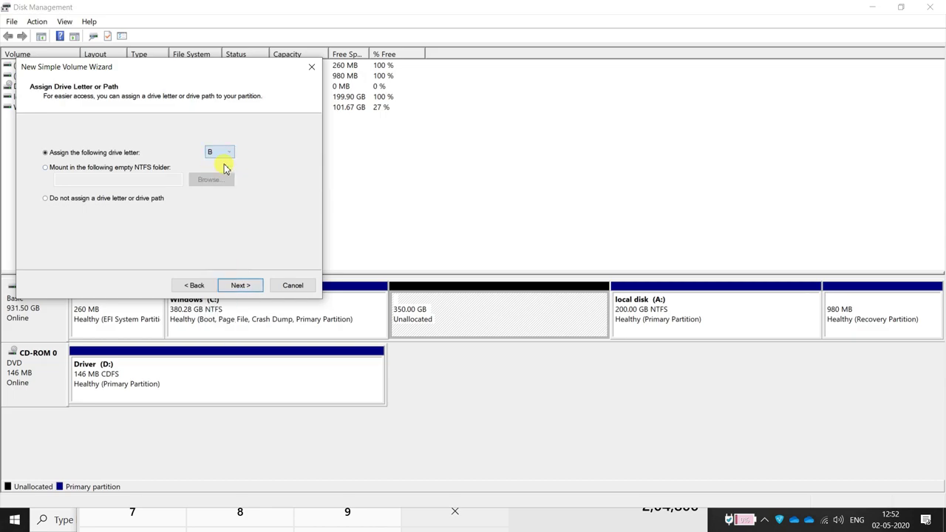
left_click(241, 287)
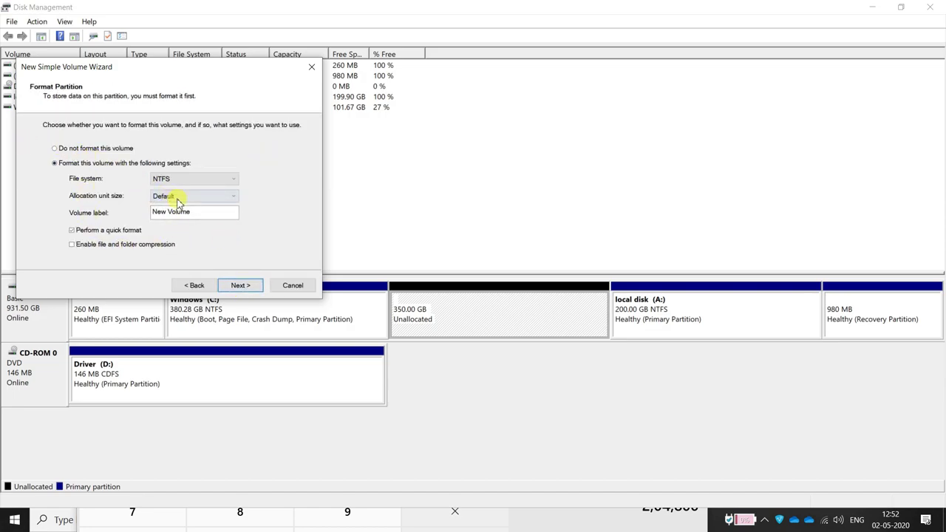
Label the volume "compdroid", keep NTFS with quick format, and finish creating it
left_click_drag(212, 212, 76, 210)
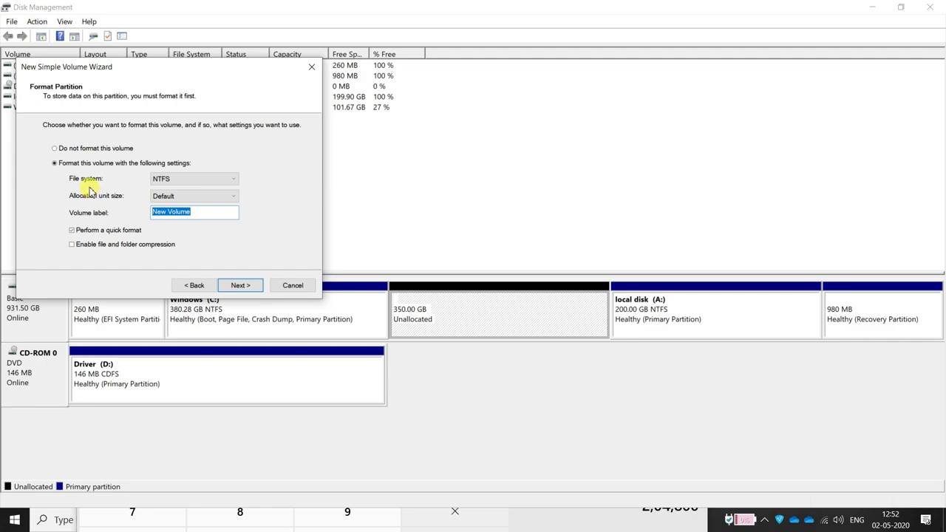
type("compdroid")
left_click(236, 286)
left_click(237, 287)
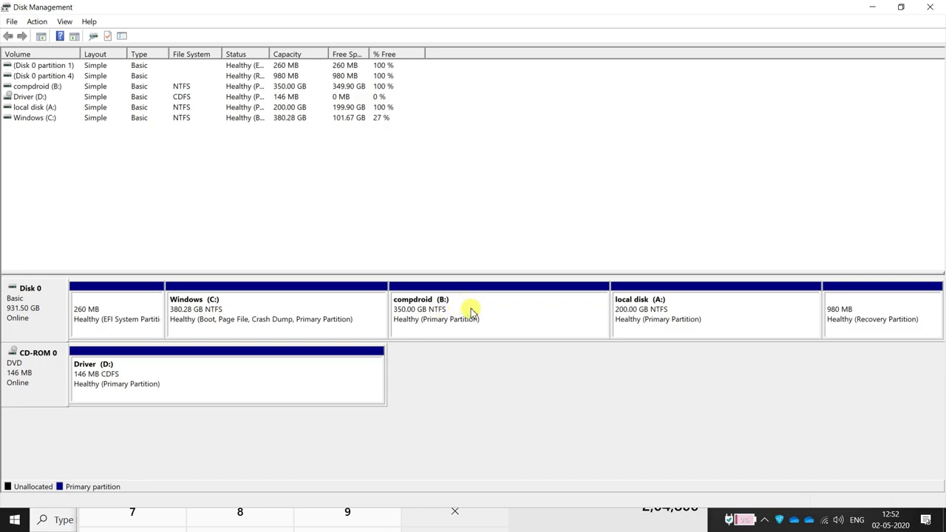
Close Disk Management and Calculator, and select the new compdroid (B:) drive in File Explorer
left_click(930, 7)
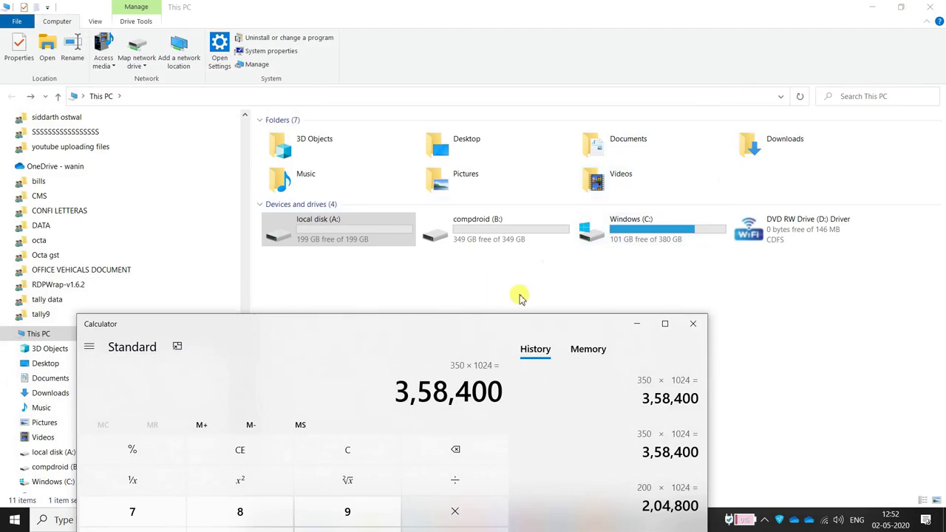
left_click(693, 324)
left_click(514, 233)
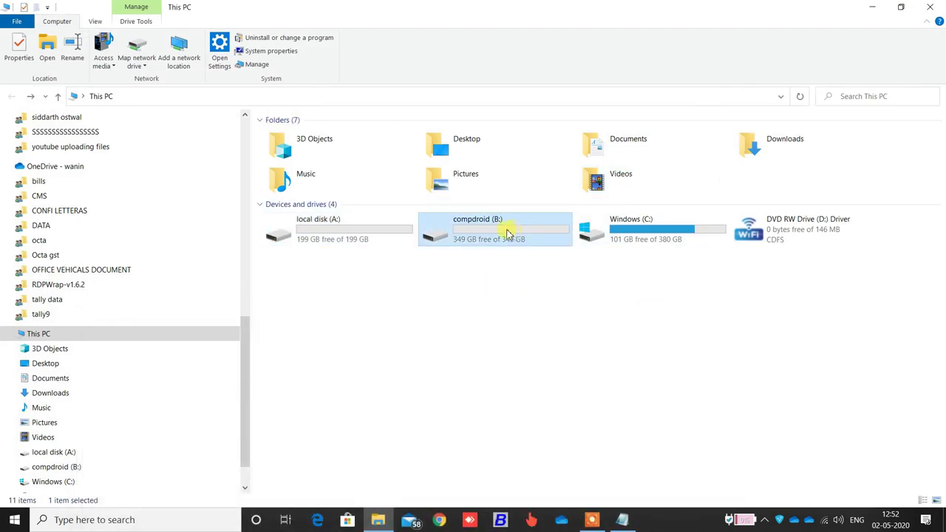